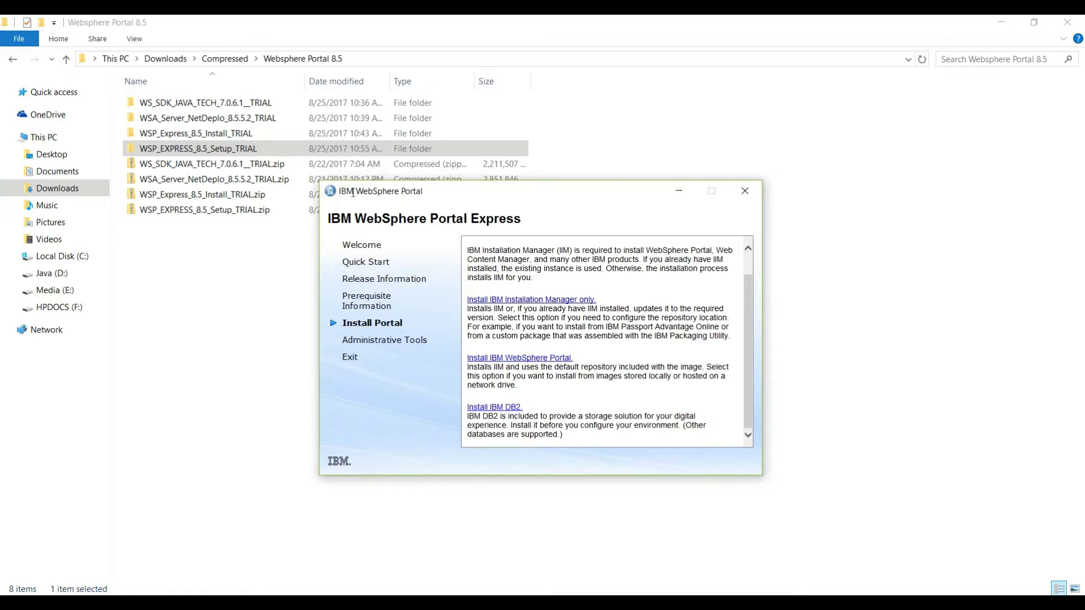
# Find My IBM Installation Manager on the computer, run it as administrator and maximize its window.
pyautogui.press('super')
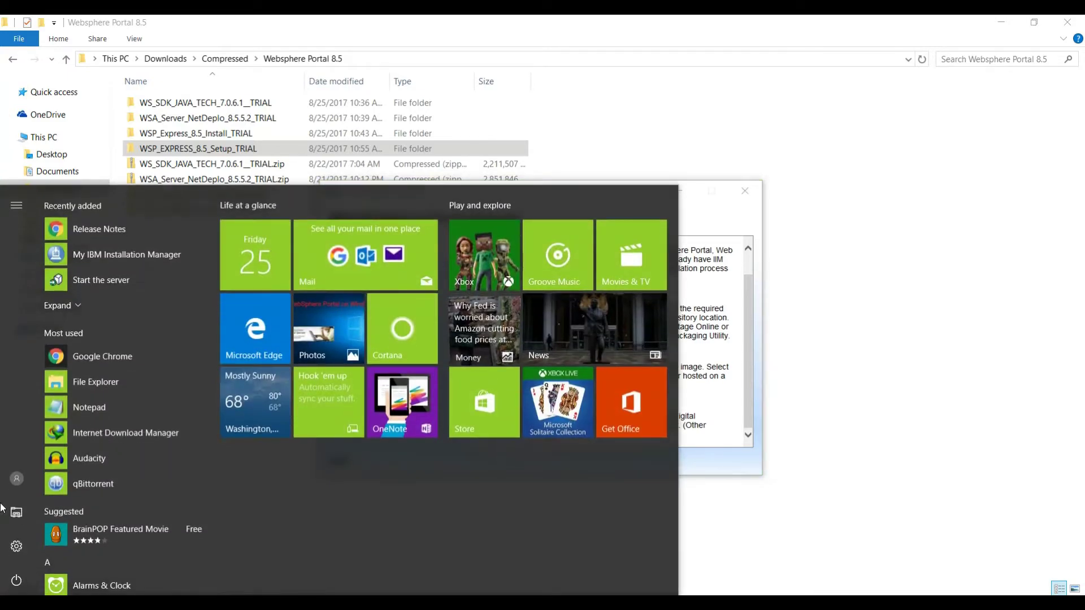
pyautogui.write('inst')
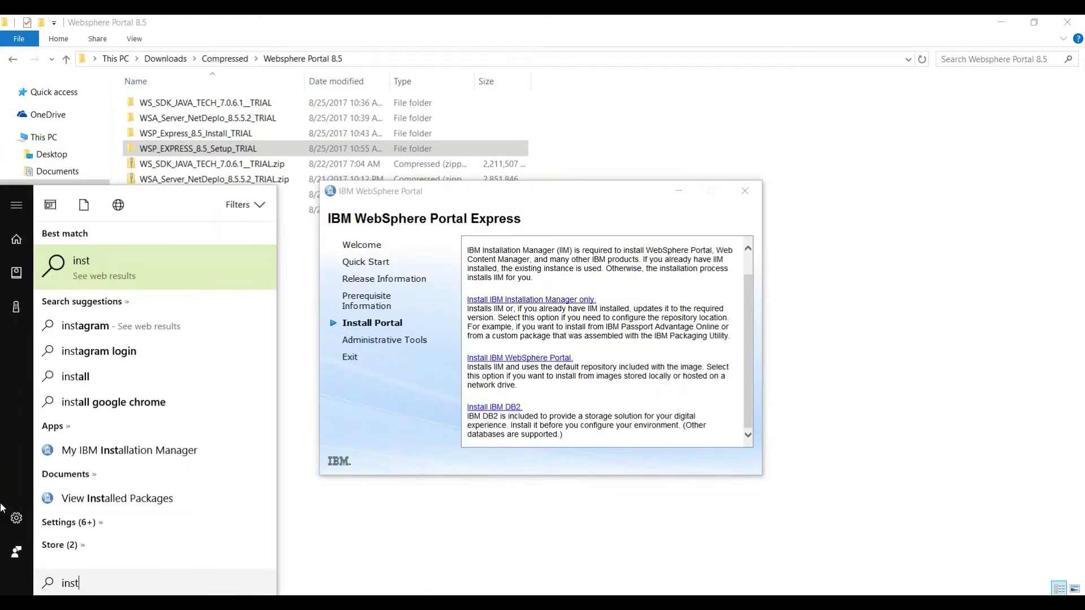
pyautogui.press('BackSpace')
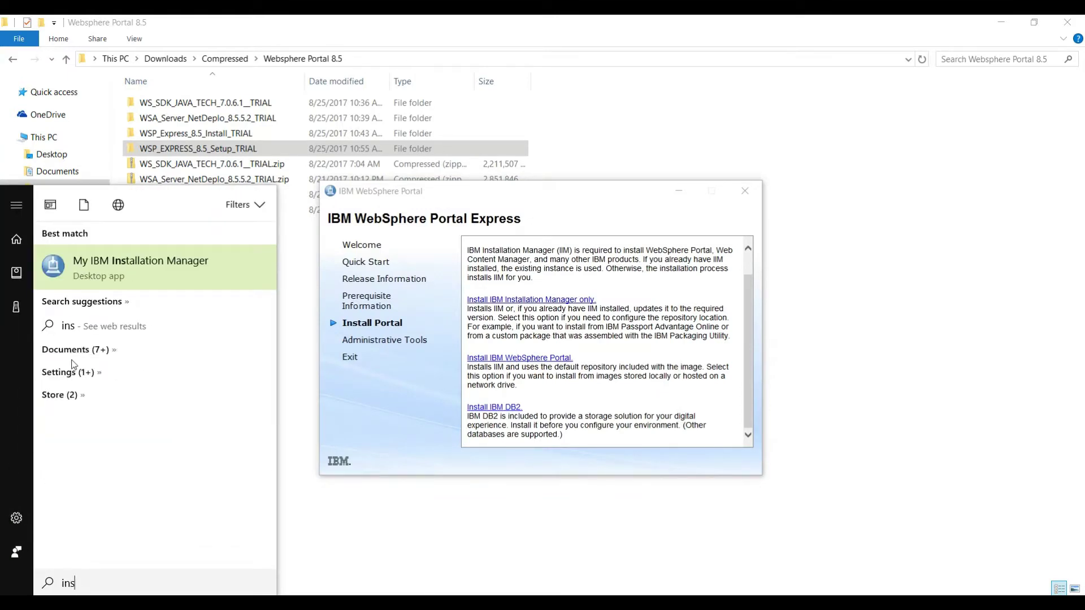
pyautogui.rightClick(98, 260)
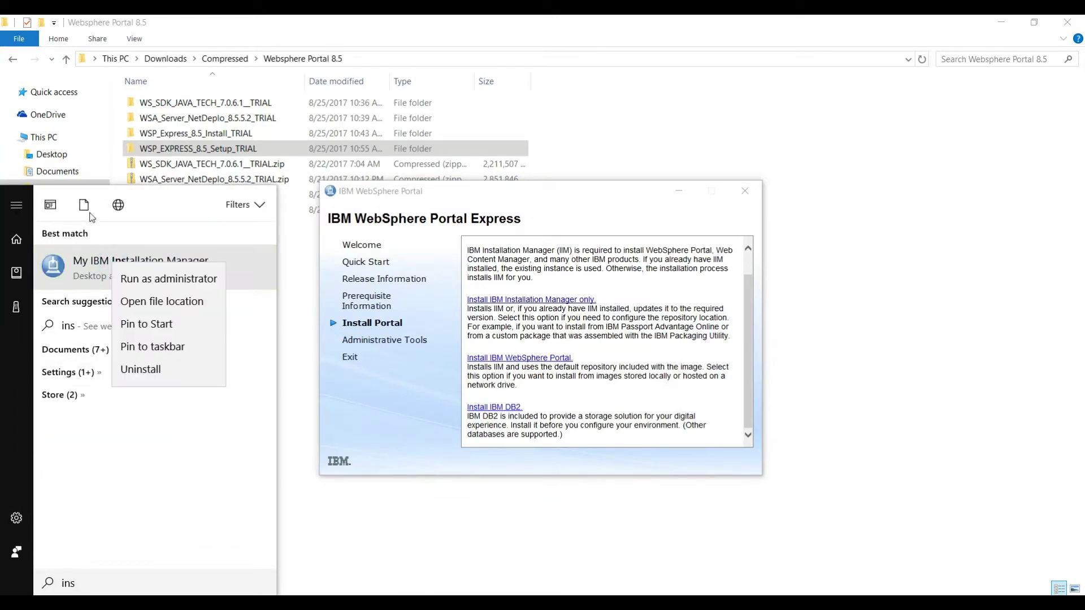
pyautogui.click(138, 279)
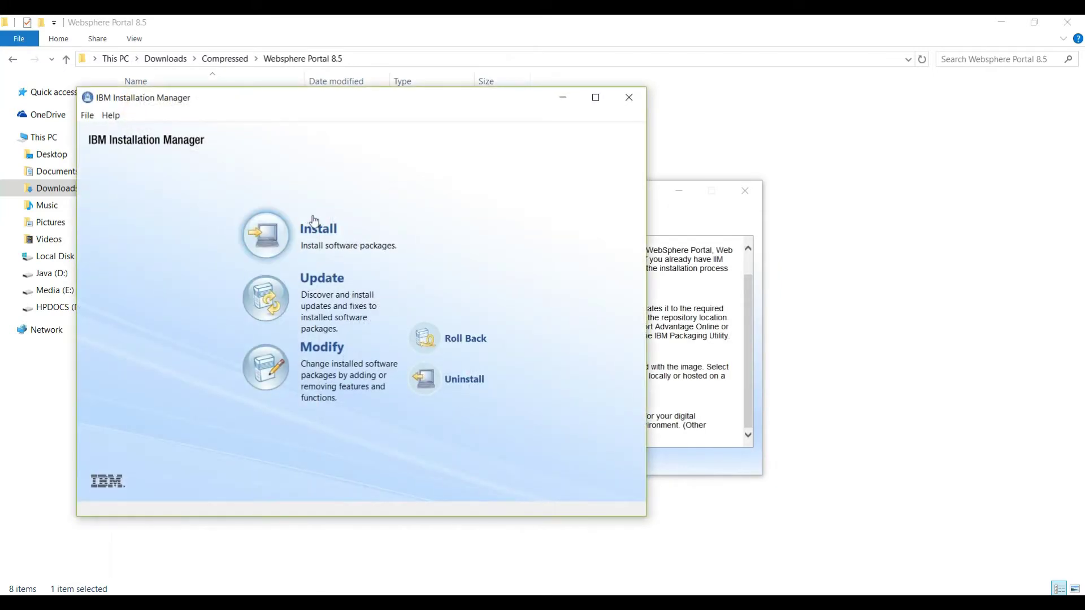
pyautogui.doubleClick(476, 90)
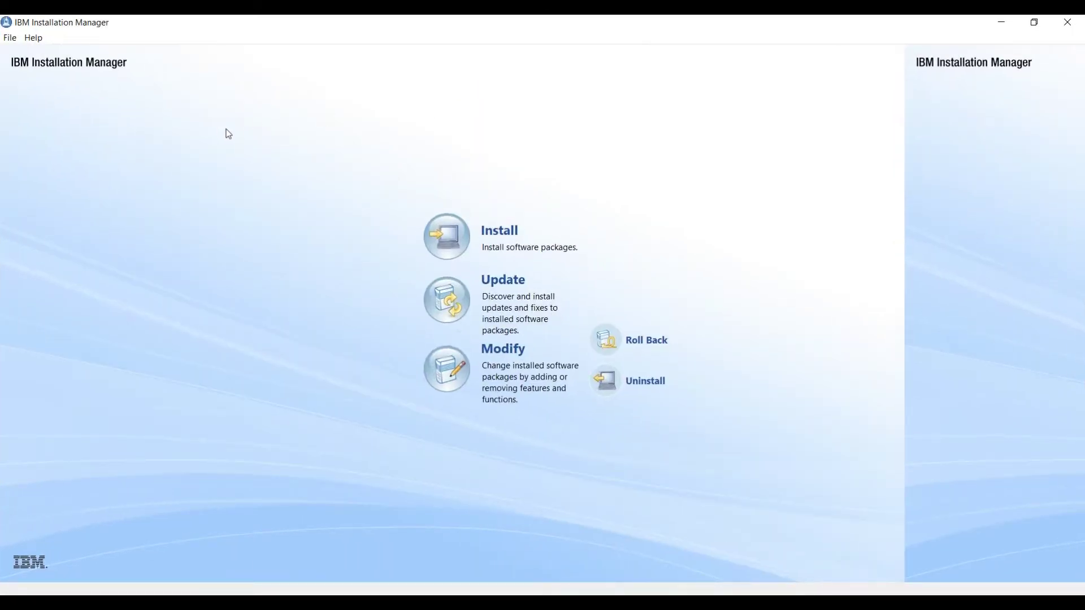
# Open the Installation Manager preferences and remove both existing repositories from the list.
pyautogui.click(9, 38)
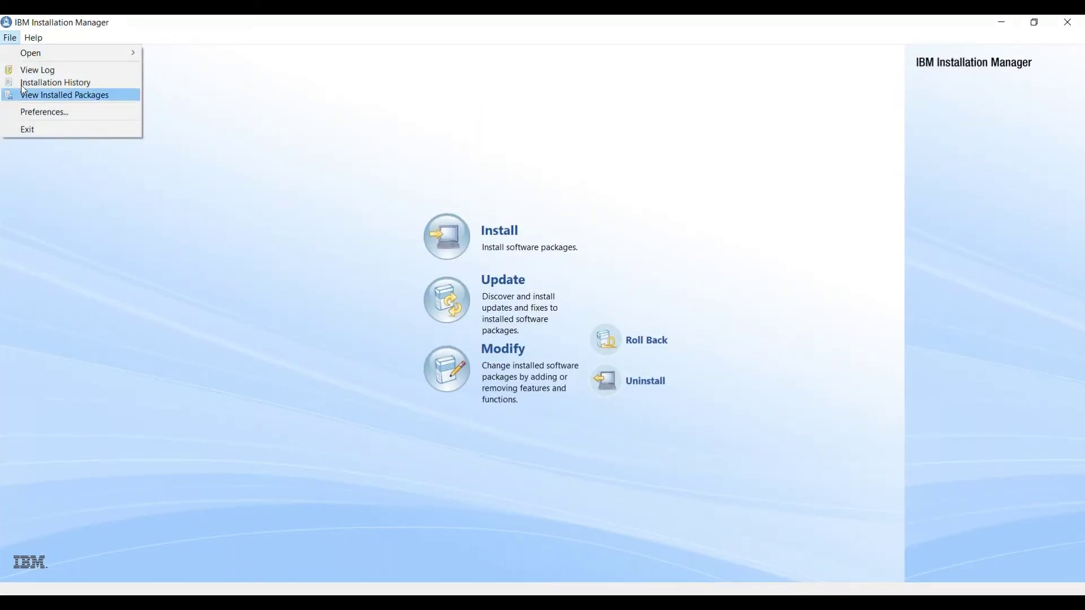
pyautogui.click(45, 112)
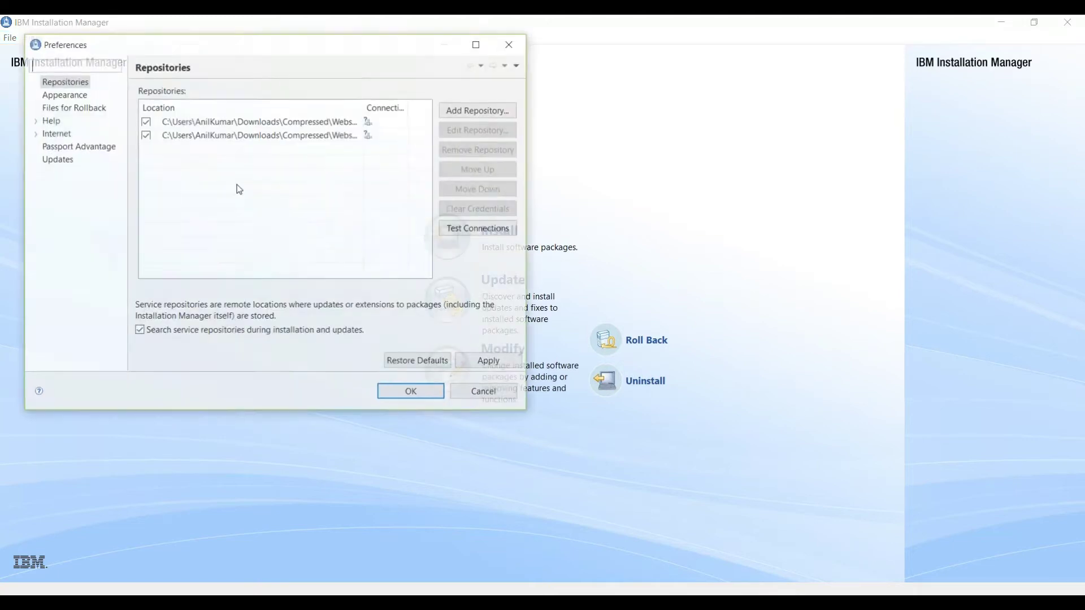
pyautogui.click(225, 116)
pyautogui.click(278, 134)
pyautogui.click(318, 121)
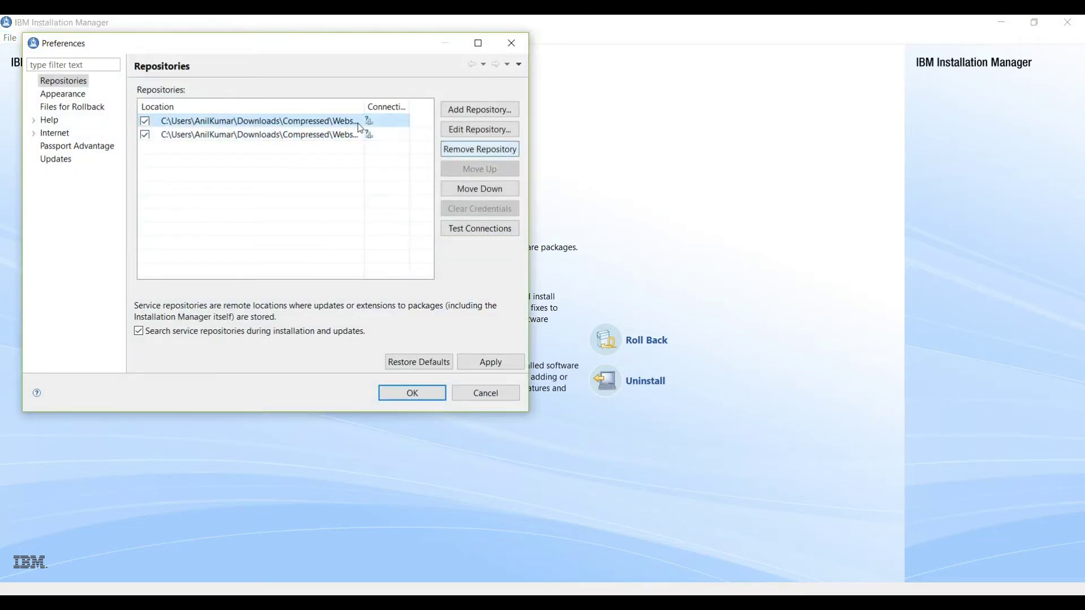
pyautogui.click(448, 150)
pyautogui.click(447, 150)
# Add the repository.config file from WS_SDK_JAVA_TECH_7.0.6.1__TRIAL\IBMJAVA7 as a repository.
pyautogui.click(451, 112)
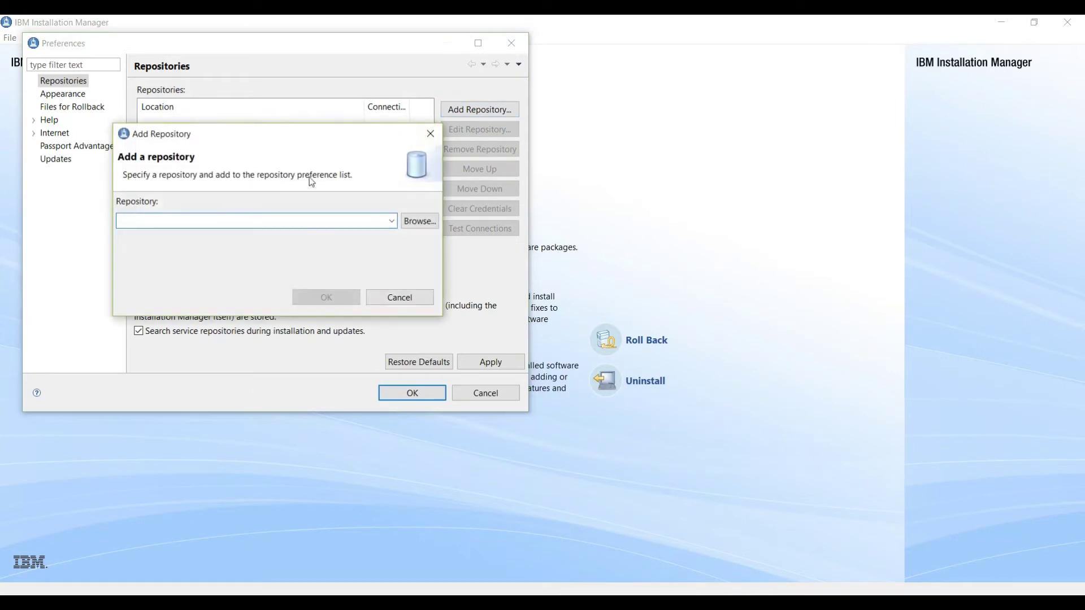
pyautogui.click(406, 222)
pyautogui.press('space')
pyautogui.click(282, 178)
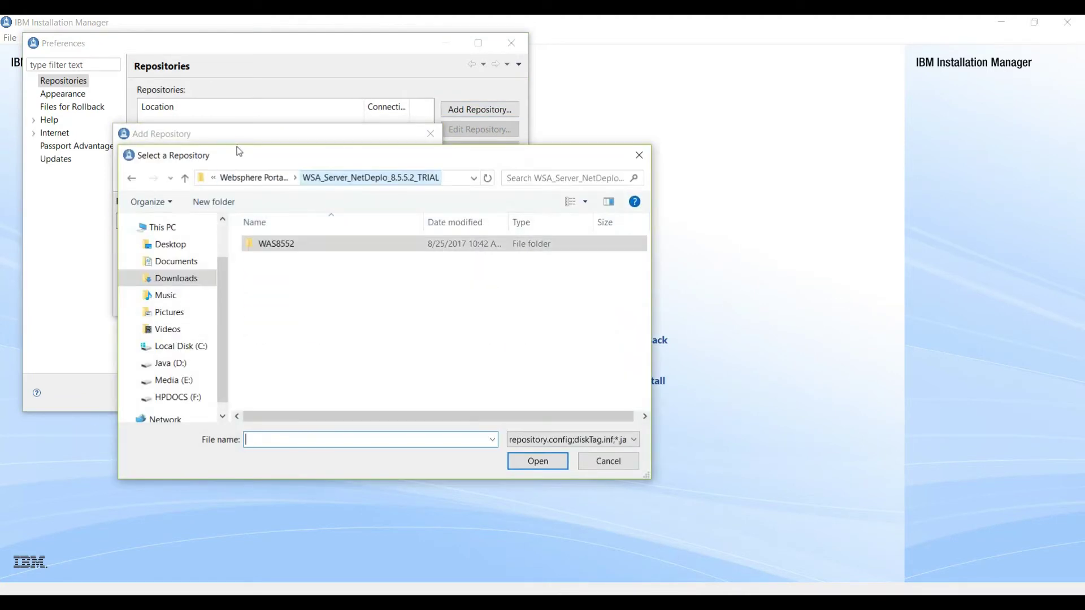
pyautogui.click(257, 178)
pyautogui.doubleClick(294, 244)
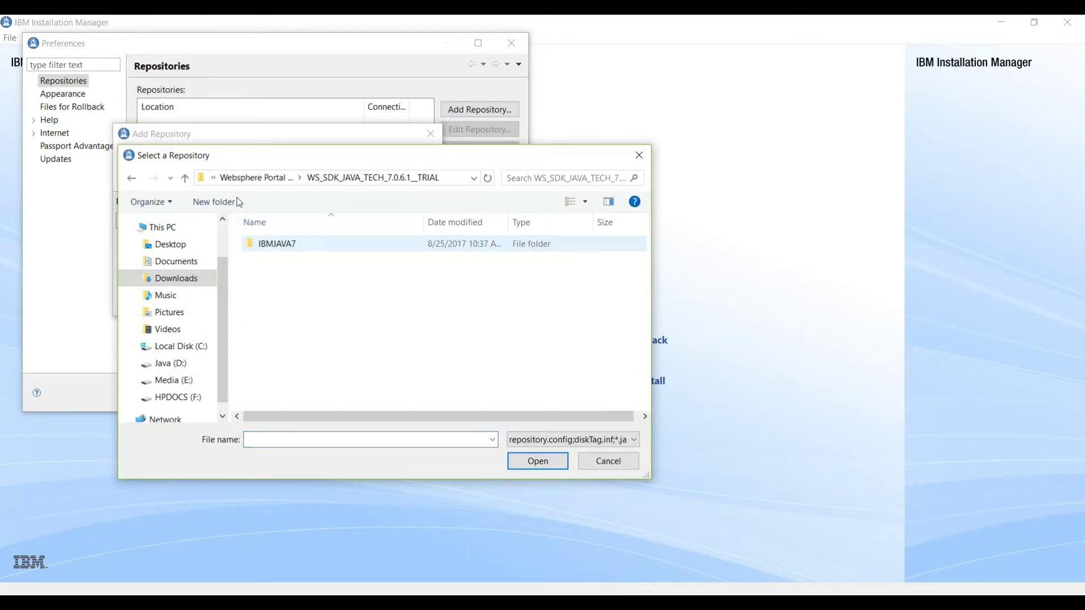
pyautogui.press('Return')
pyautogui.press('End')
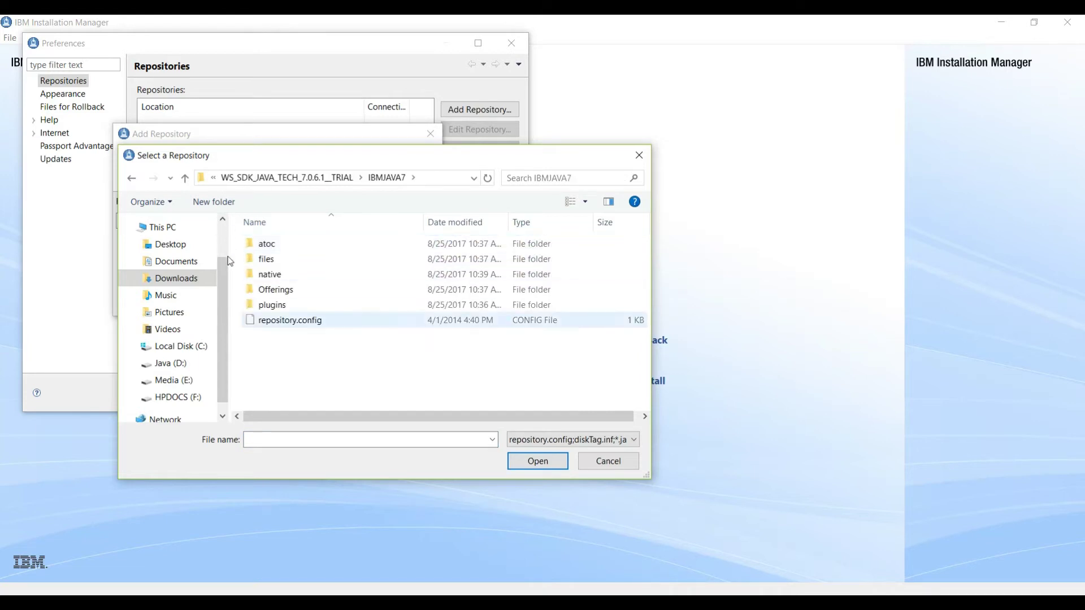
pyautogui.press('Return')
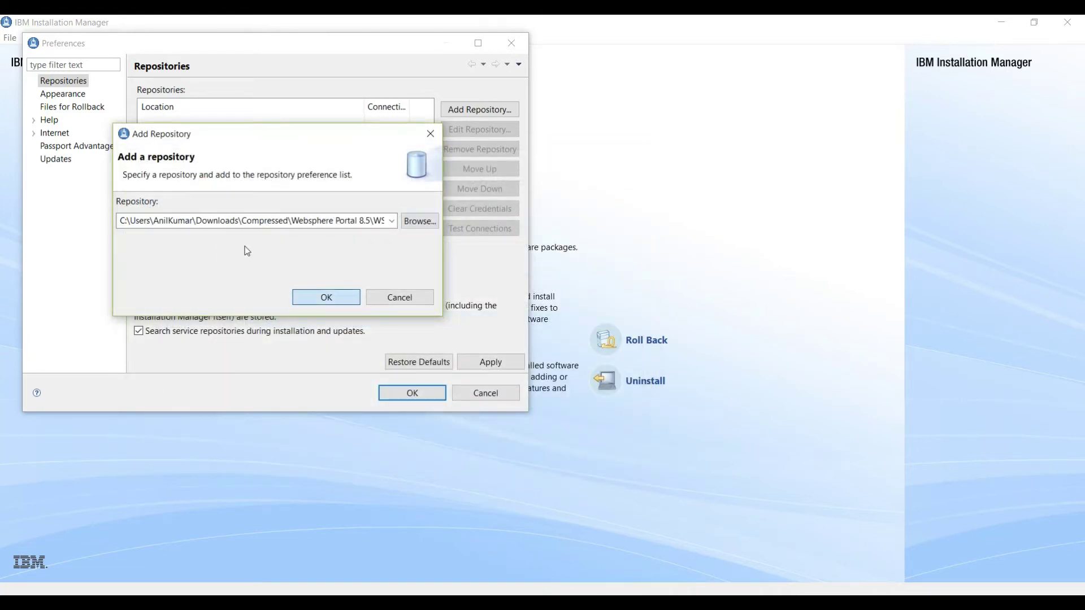
pyautogui.press('Return')
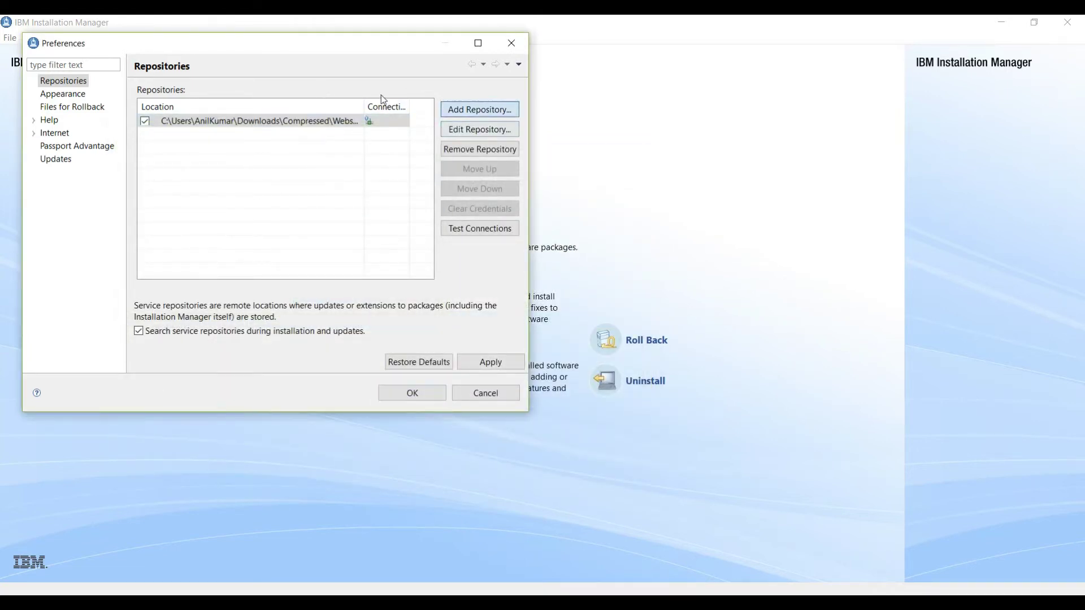
# Add the repository.config file from WSA_Server_NetDeplo_8.5.5.2_TRIAL\WAS8552 as a second repository and save the preferences.
pyautogui.click(480, 109)
pyautogui.click(420, 221)
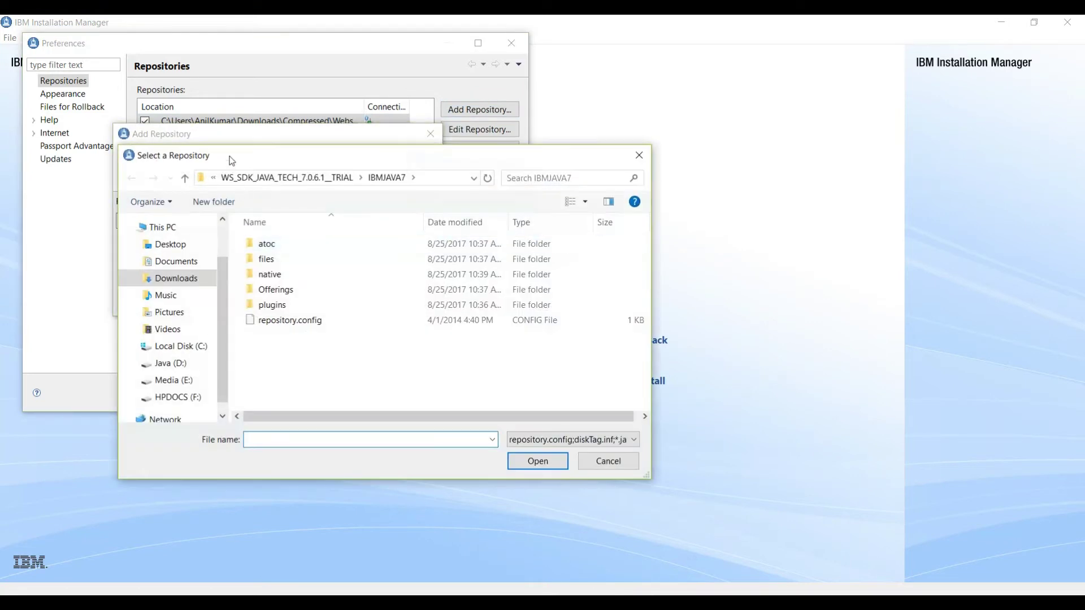
pyautogui.click(285, 179)
pyautogui.click(250, 179)
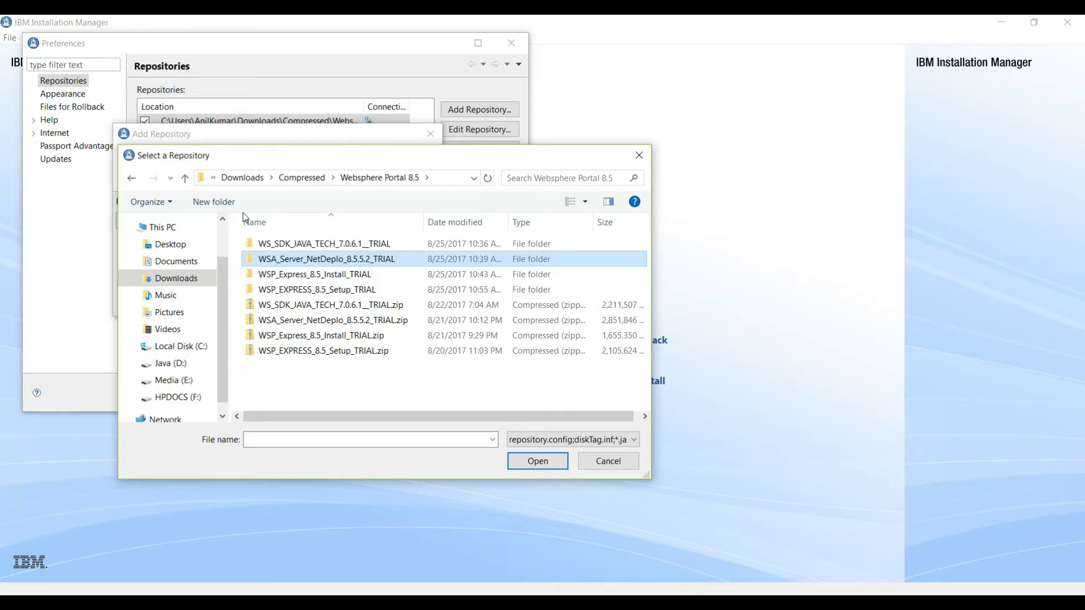
pyautogui.press('Return')
pyautogui.press('Down')
pyautogui.press('Return')
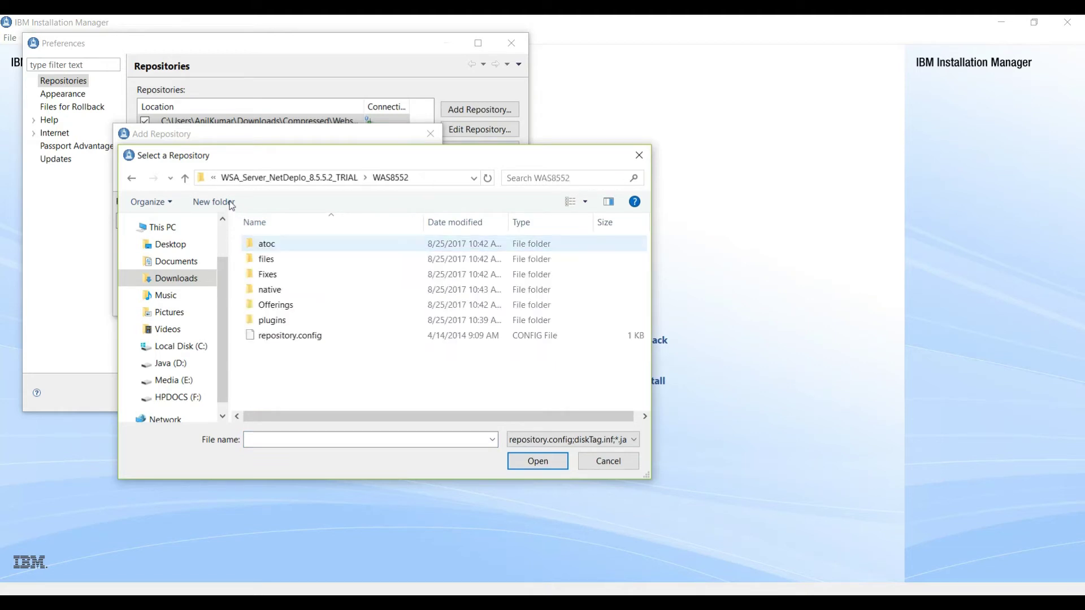
pyautogui.press('Down')
pyautogui.press('Return')
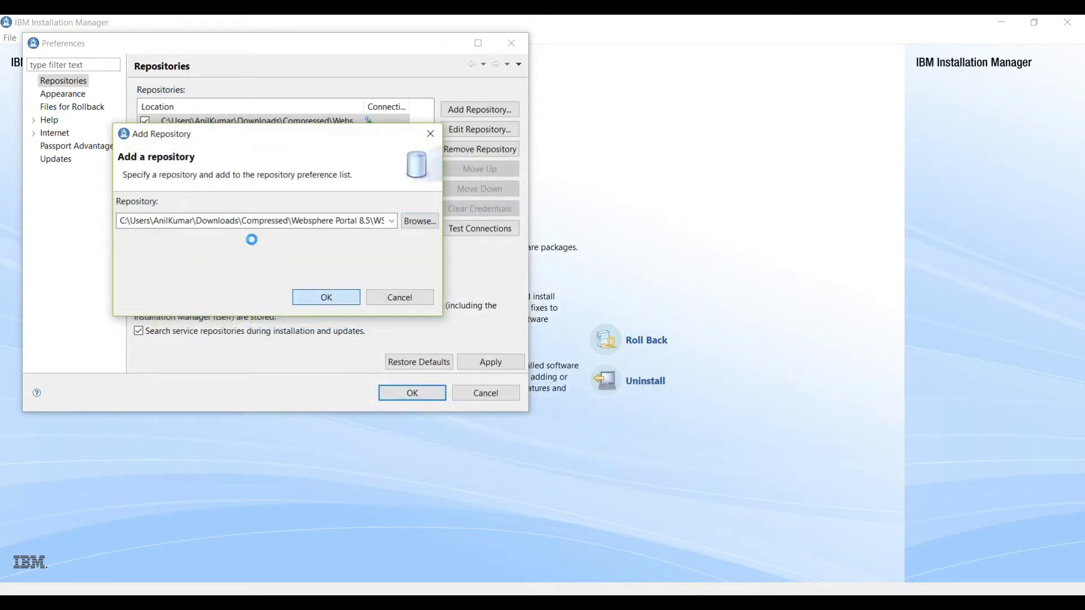
pyautogui.click(323, 290)
pyautogui.click(478, 362)
pyautogui.click(413, 394)
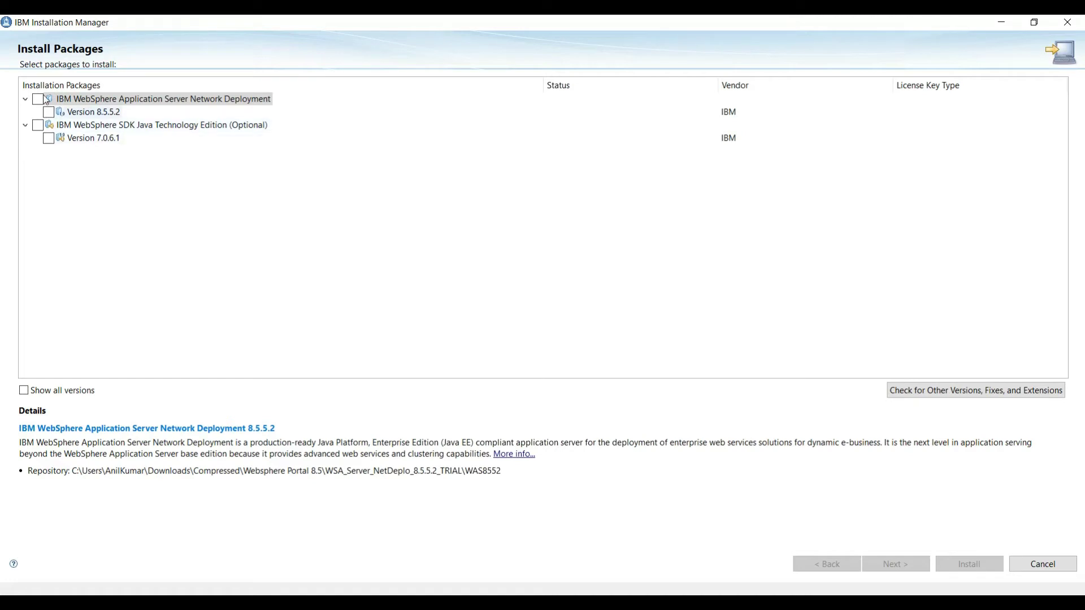
# Select WebSphere Application Server Network Deployment 8.5.5.2 and WebSphere SDK Java Technology Edition 7.0.6.1 for installation and continue to the fixes.
pyautogui.click(120, 122)
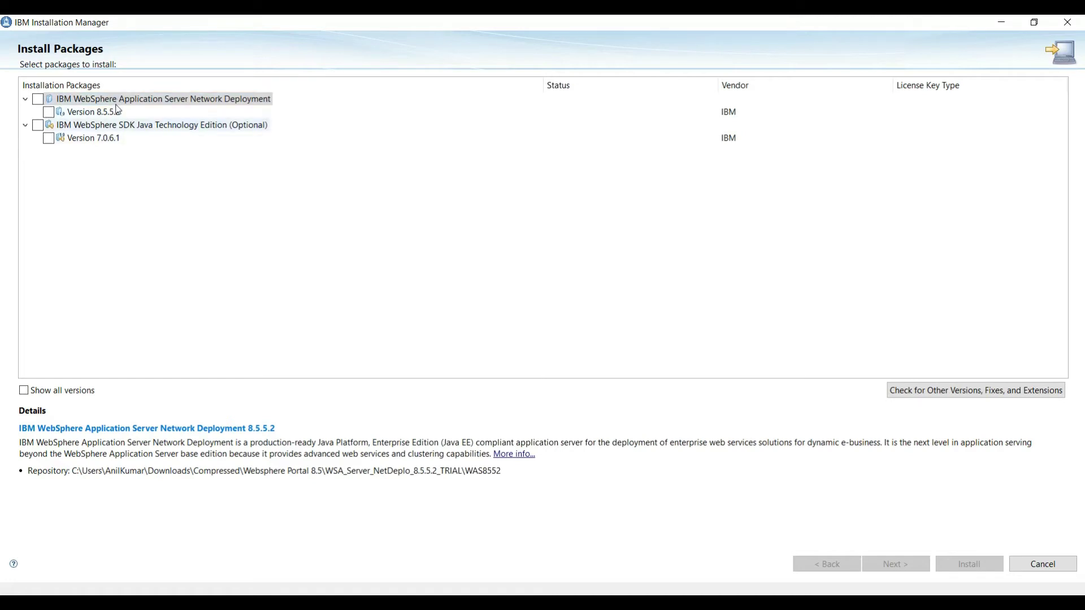
pyautogui.click(37, 99)
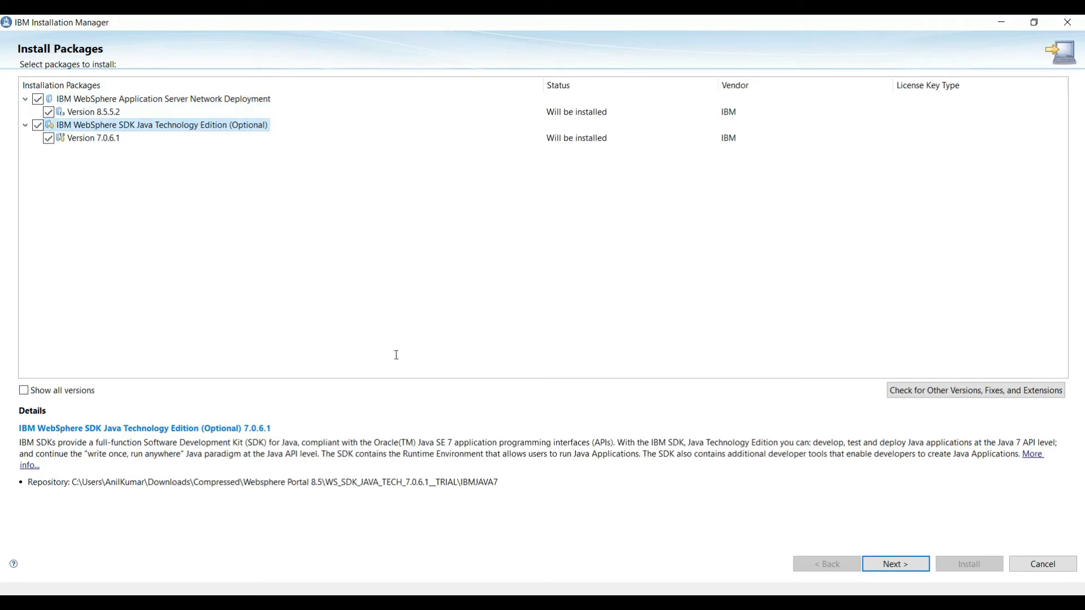
pyautogui.press('Return')
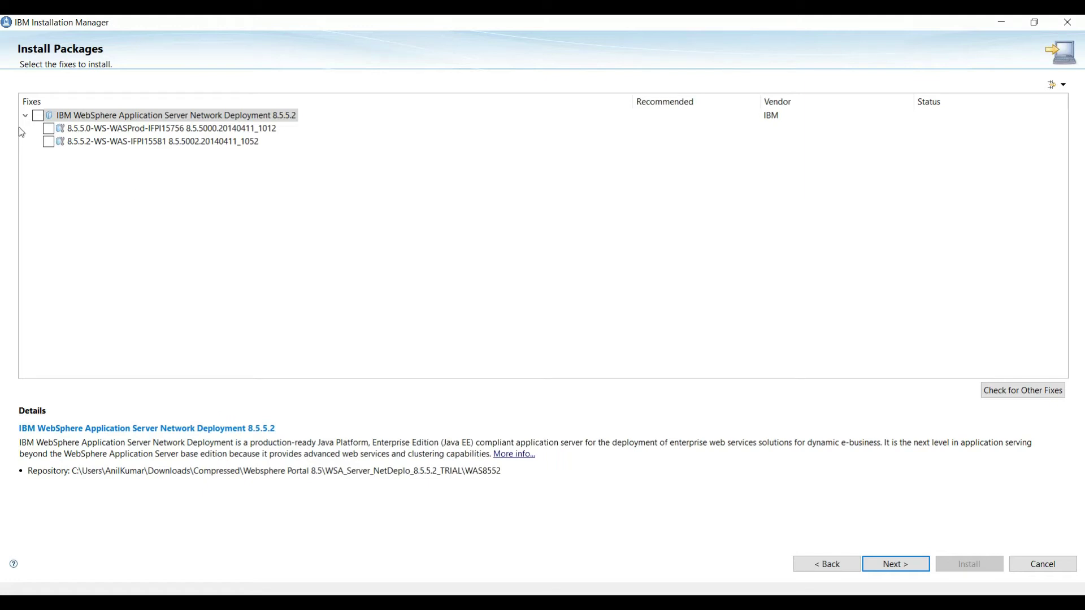
# Include both Network Deployment 8.5.5.2 fixes and accept the license agreement terms, continuing to the location settings.
pyautogui.click(38, 115)
pyautogui.press('Return')
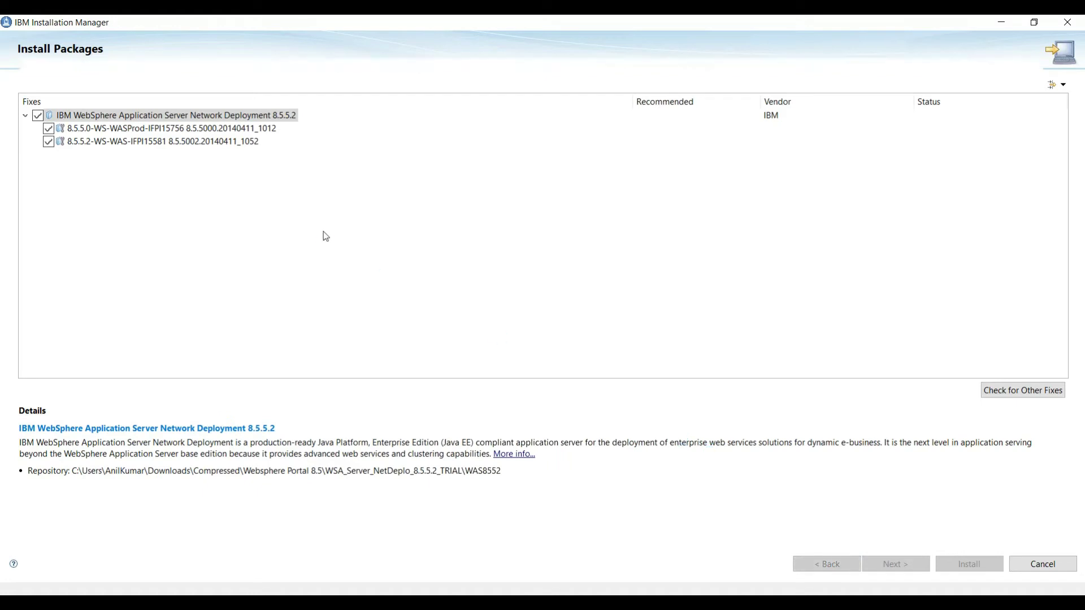
pyautogui.click(104, 514)
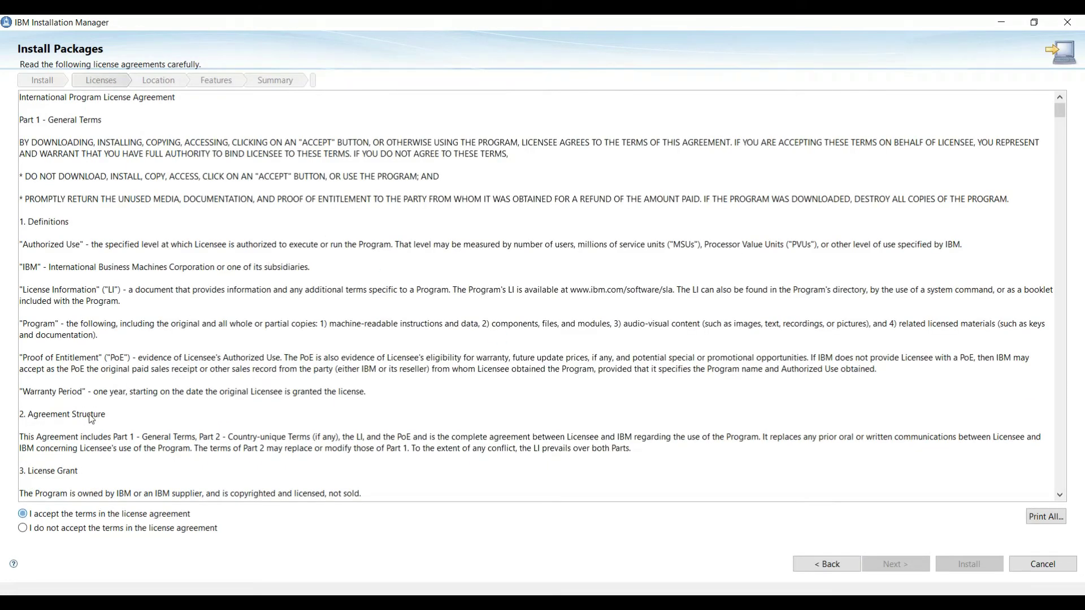
pyautogui.click(887, 564)
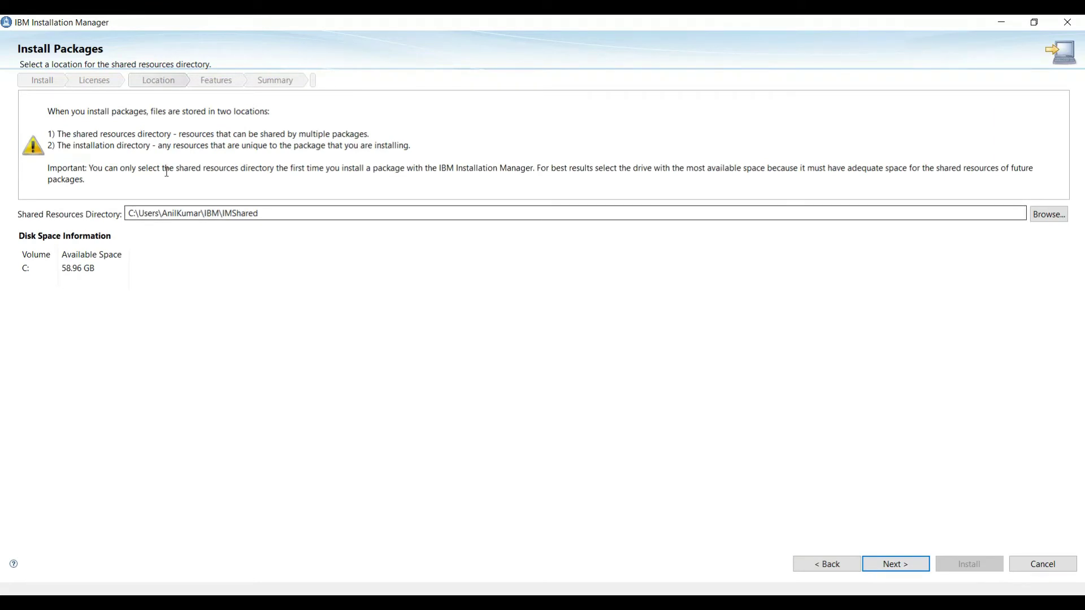
# Set the shared resources directory to C:\Program Files\IBM\IMShared and continue to the package group settings.
pyautogui.moveTo(222, 214); pyautogui.dragTo(294, 216)
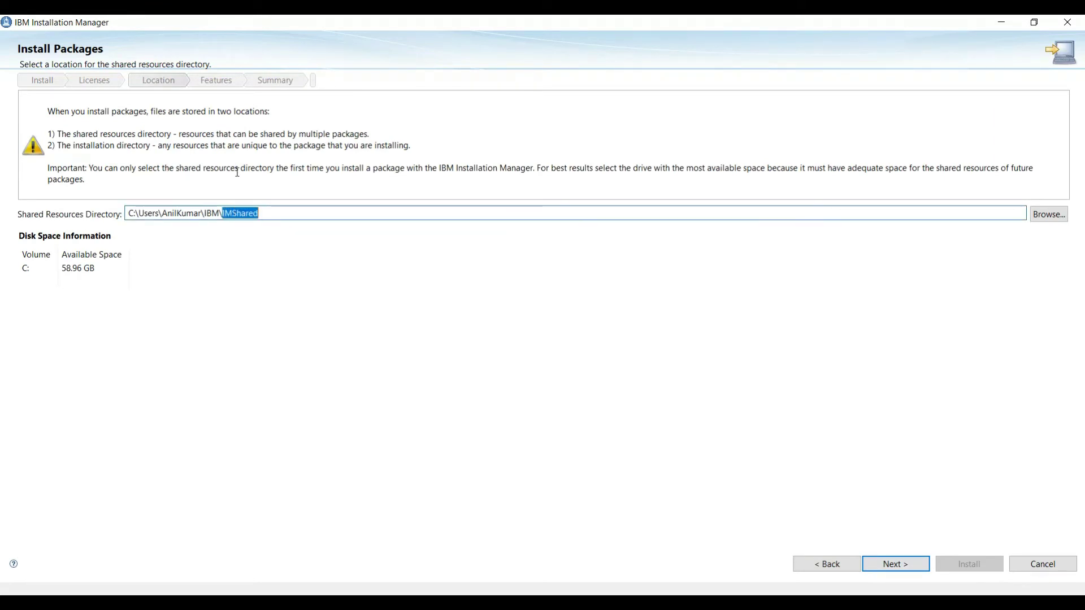
pyautogui.click(1049, 215)
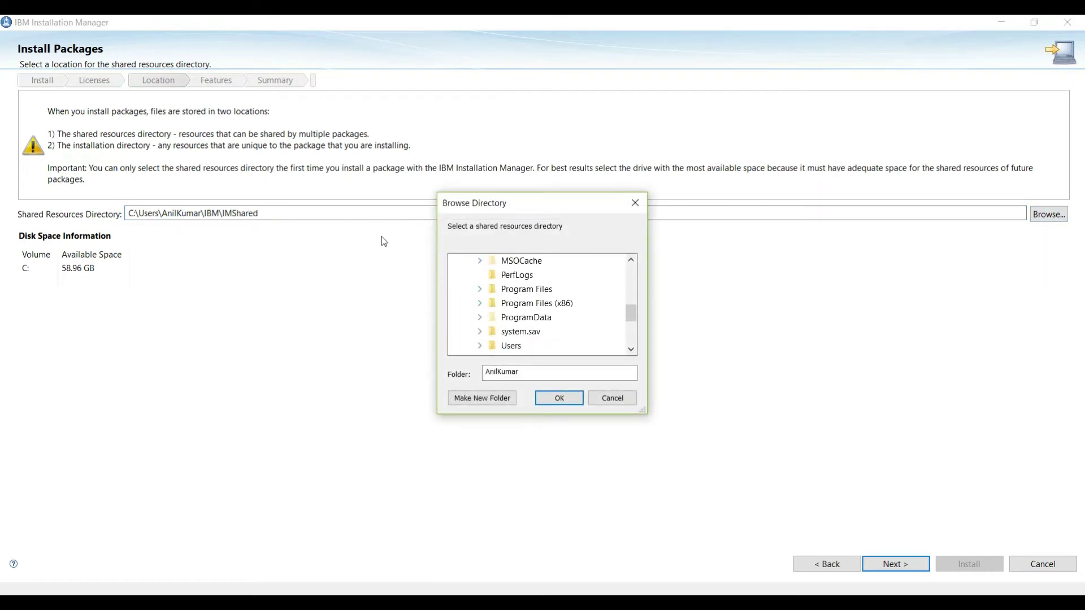
pyautogui.click(520, 304)
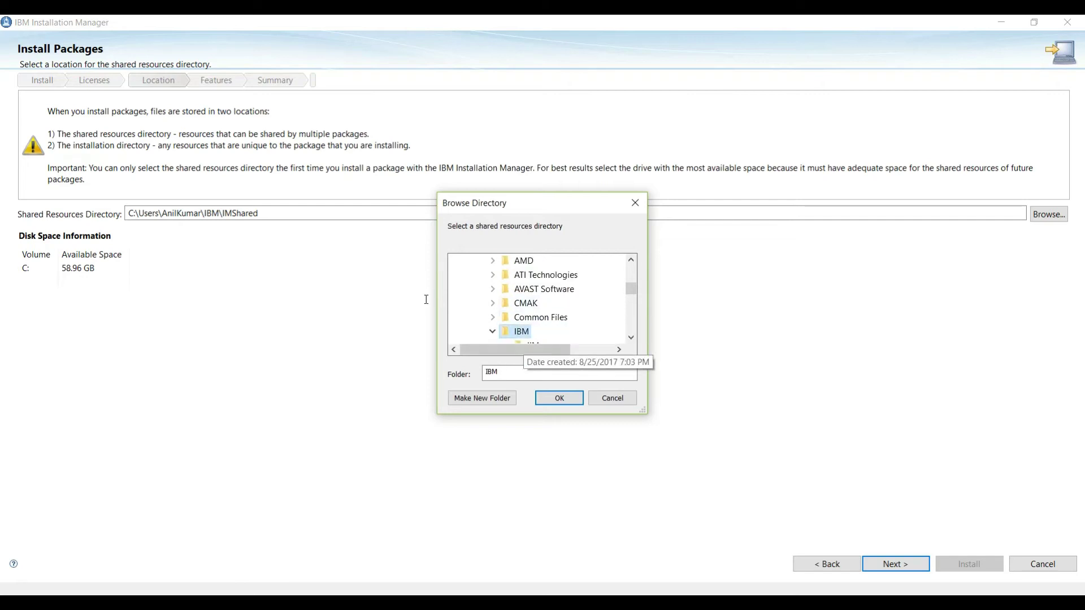
pyautogui.click(557, 399)
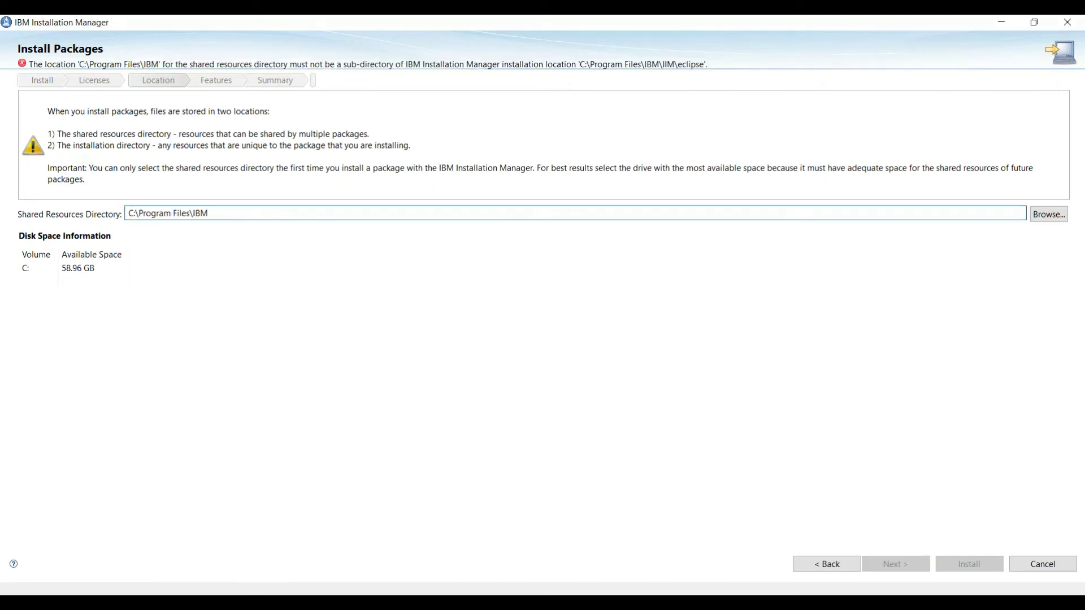
pyautogui.write('\\IMShared')
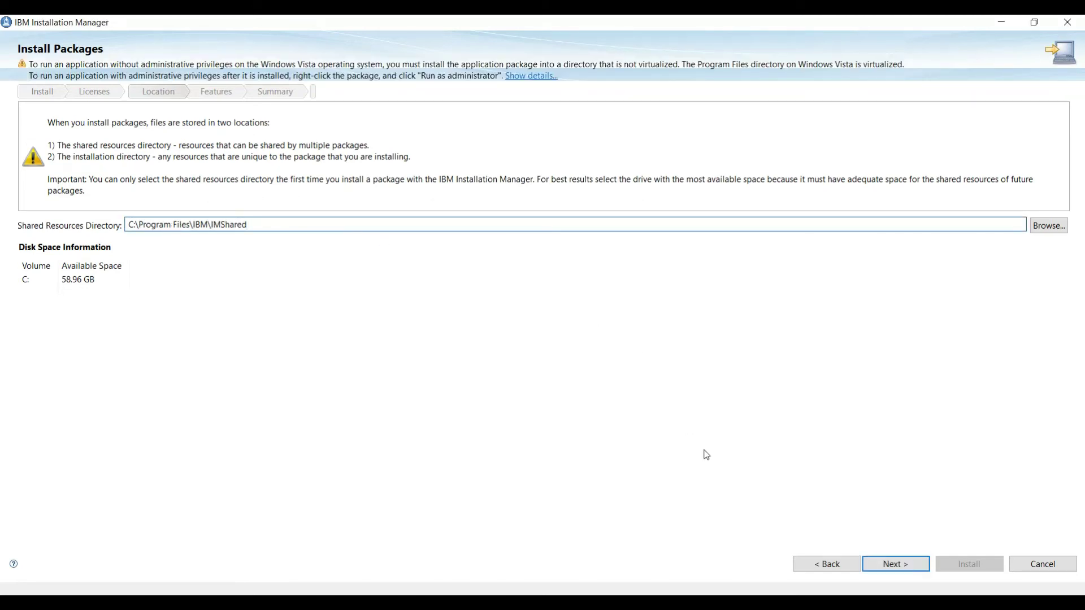
pyautogui.press('Return')
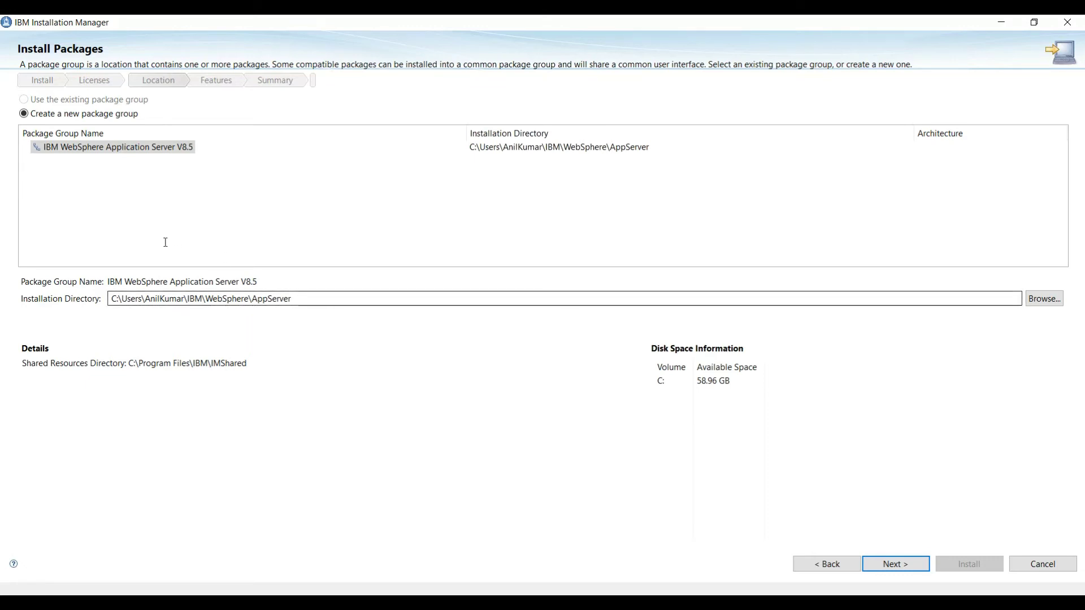
# Browse to the C:\Program Files\IBM folder and choose it as the new package group's installation directory.
pyautogui.moveTo(205, 299); pyautogui.dragTo(291, 299)
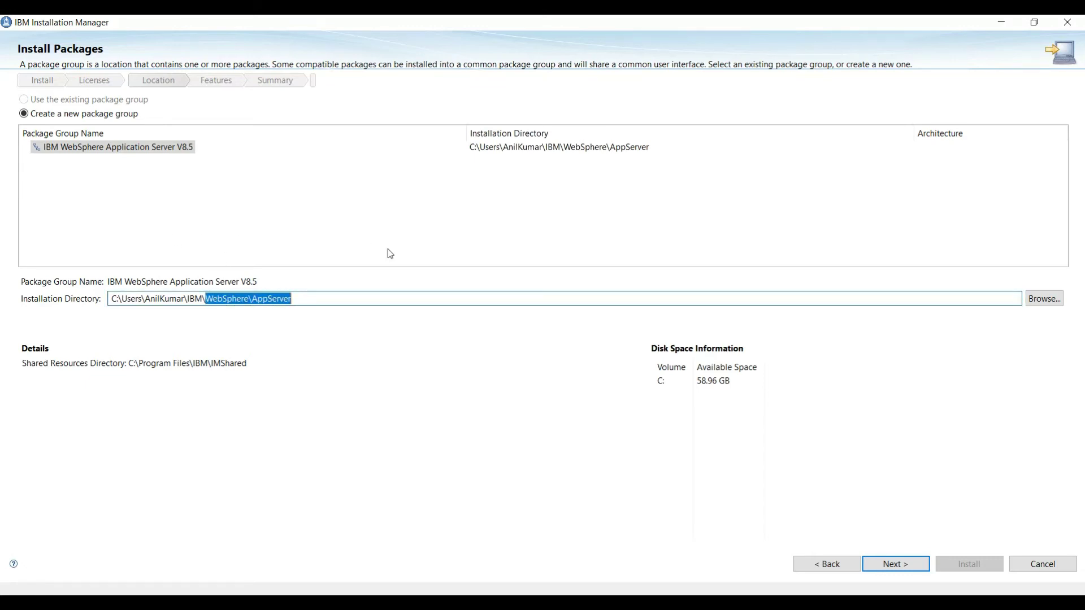
pyautogui.click(1044, 299)
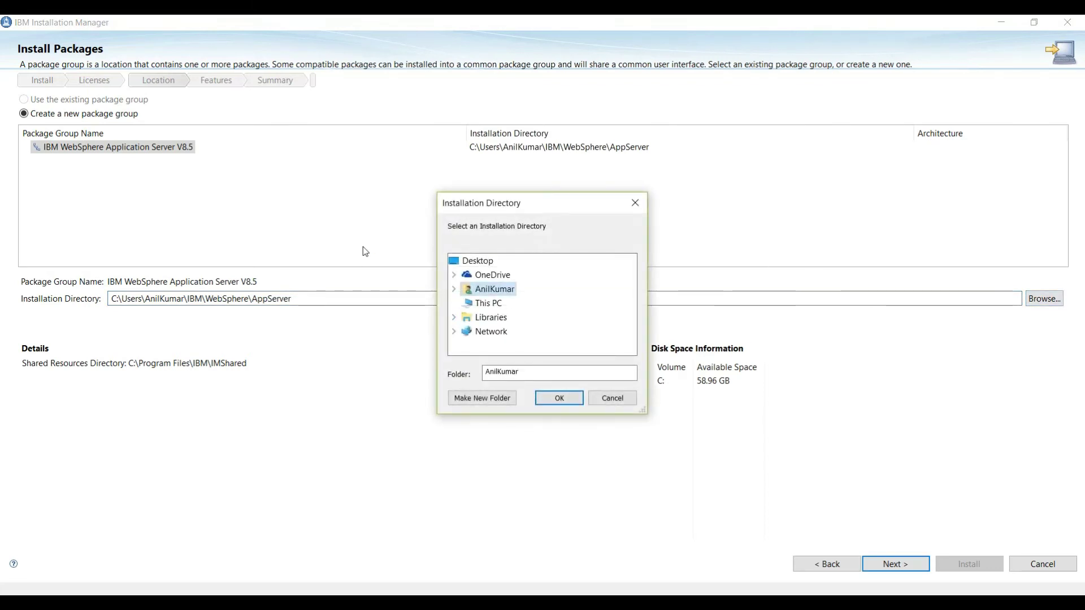
pyautogui.click(454, 304)
pyautogui.scroll(-2, 497, 333)
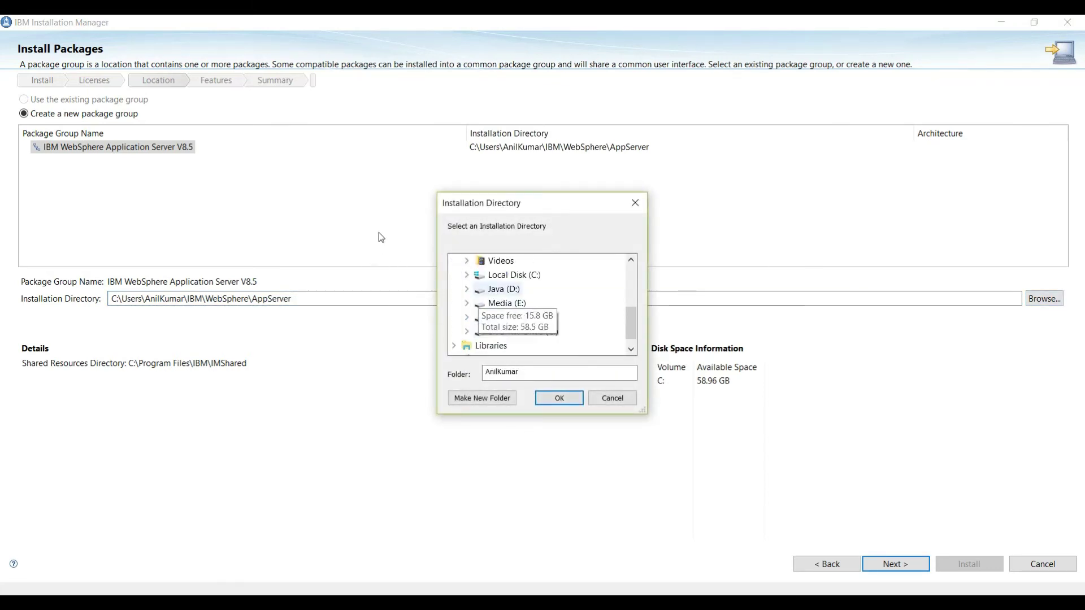
pyautogui.press('Up')
pyautogui.press('Right')
pyautogui.press('Down')
pyautogui.press('Down')
pyautogui.press('Down')
pyautogui.press('Down')
pyautogui.press('Down')
pyautogui.press('Down')
pyautogui.press('Down')
pyautogui.press('Down')
pyautogui.press('Right')
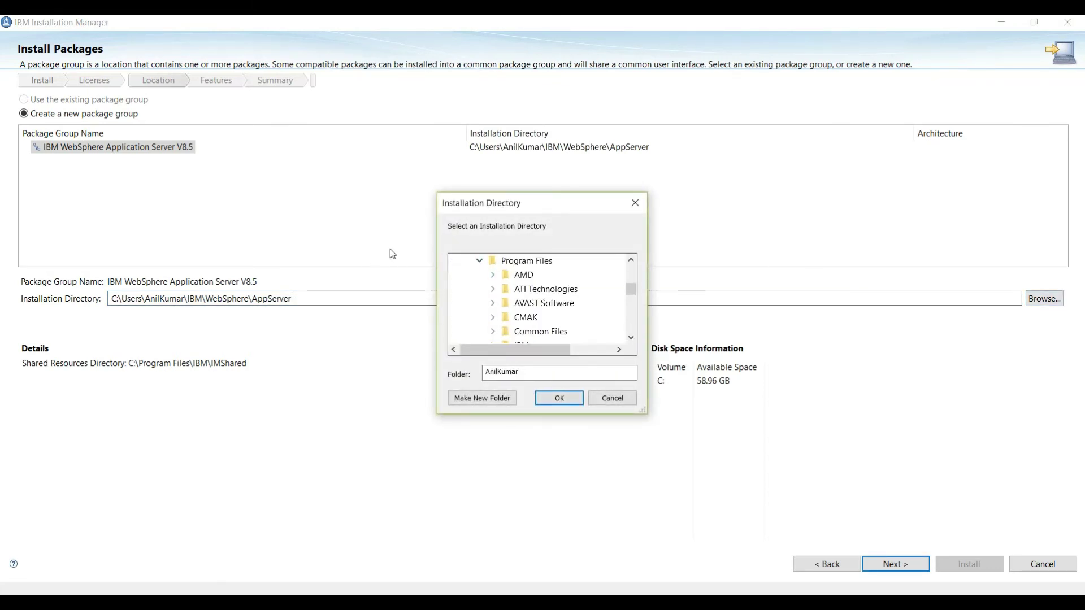
pyautogui.press('Down')
pyautogui.press('Down')
pyautogui.press('Down')
pyautogui.press('Down')
pyautogui.press('Down')
pyautogui.press('Down')
pyautogui.press('Down')
pyautogui.press('Down')
pyautogui.press('Down')
pyautogui.press('Down')
pyautogui.press('Down')
pyautogui.press('Down')
pyautogui.press('Down')
pyautogui.press('Down')
pyautogui.press('Down')
pyautogui.press('Down')
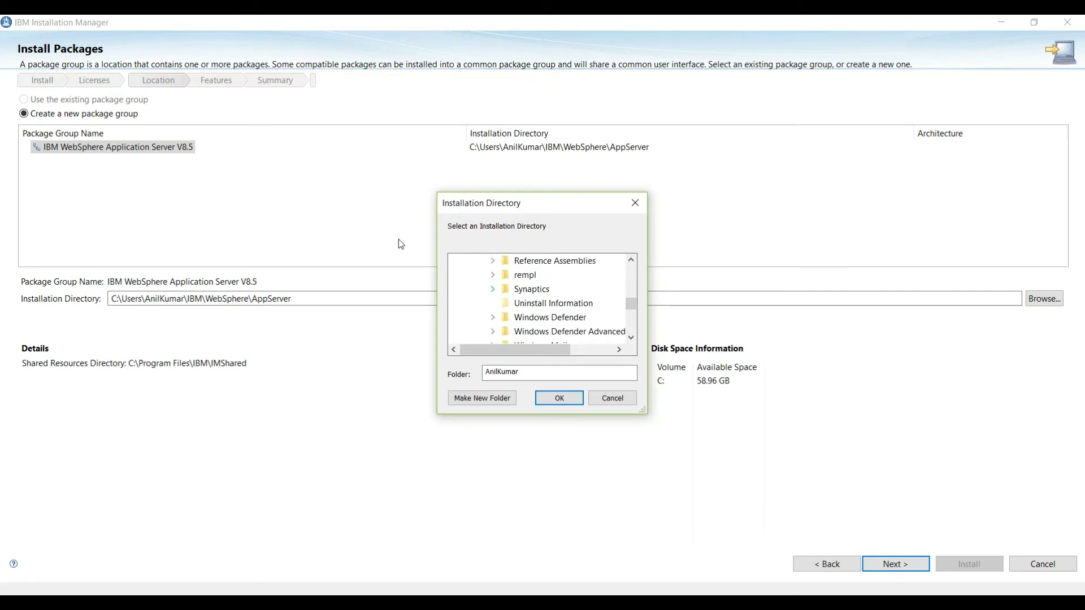
pyautogui.press('Up')
pyautogui.press('Up')
pyautogui.press('Up')
pyautogui.press('Up')
pyautogui.press('Up')
pyautogui.press('Up')
pyautogui.press('Up')
pyautogui.press('Up')
pyautogui.press('Up')
pyautogui.press('Up')
pyautogui.press('Up')
pyautogui.press('Up')
pyautogui.press('Up')
pyautogui.press('Up')
pyautogui.press('Right')
pyautogui.press('Down')
pyautogui.press('Right')
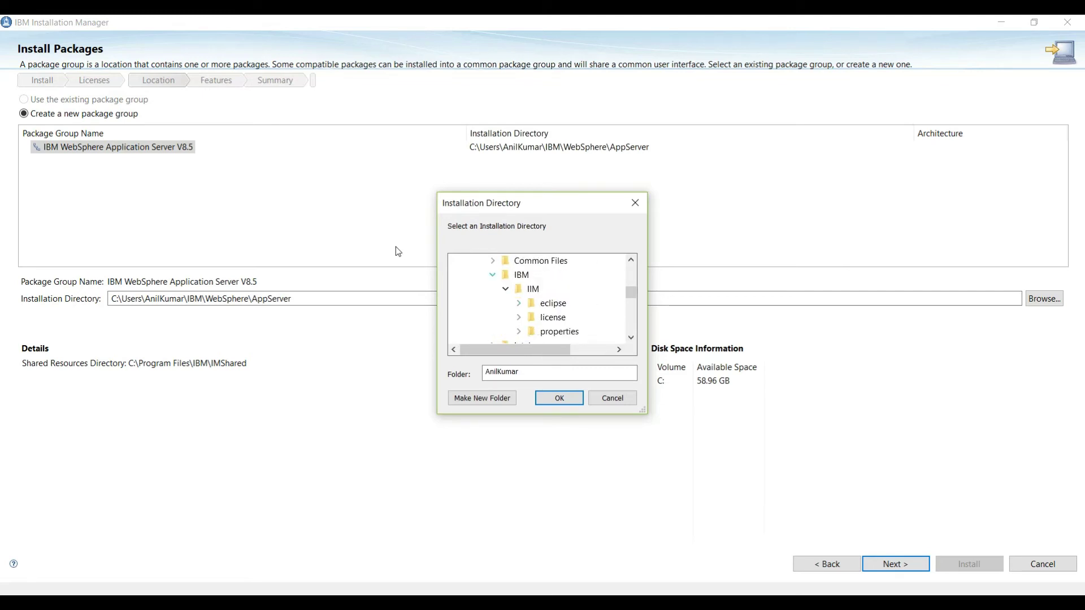
pyautogui.press('Up')
pyautogui.press('Return')
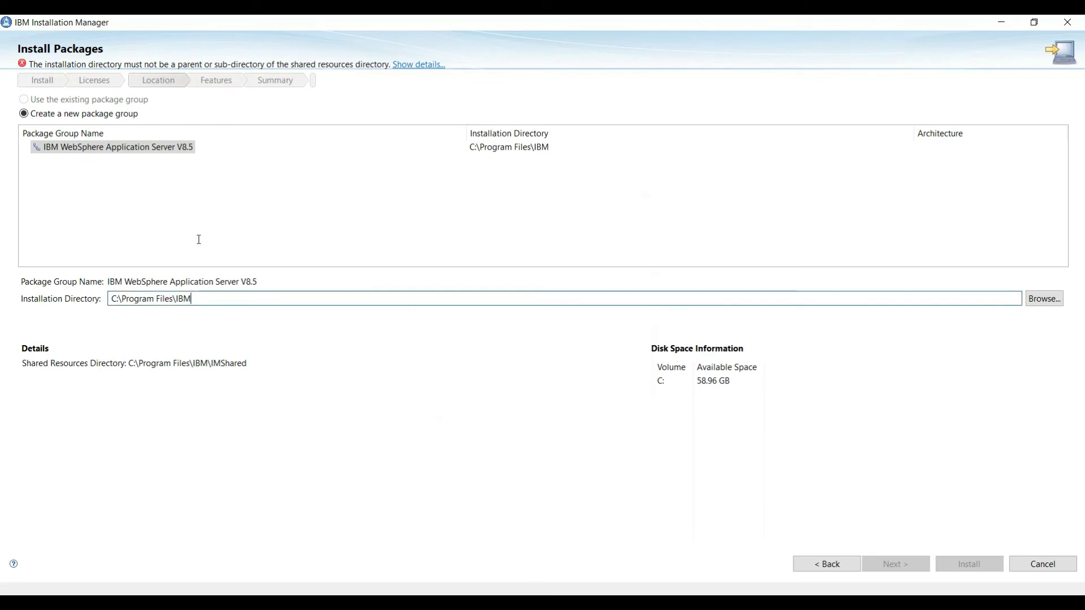
# Extend the installation directory to C:\Program Files\IBM\WebSphere\AppServer and continue to the translations.
pyautogui.write('\\WebSphere\\AppServer')
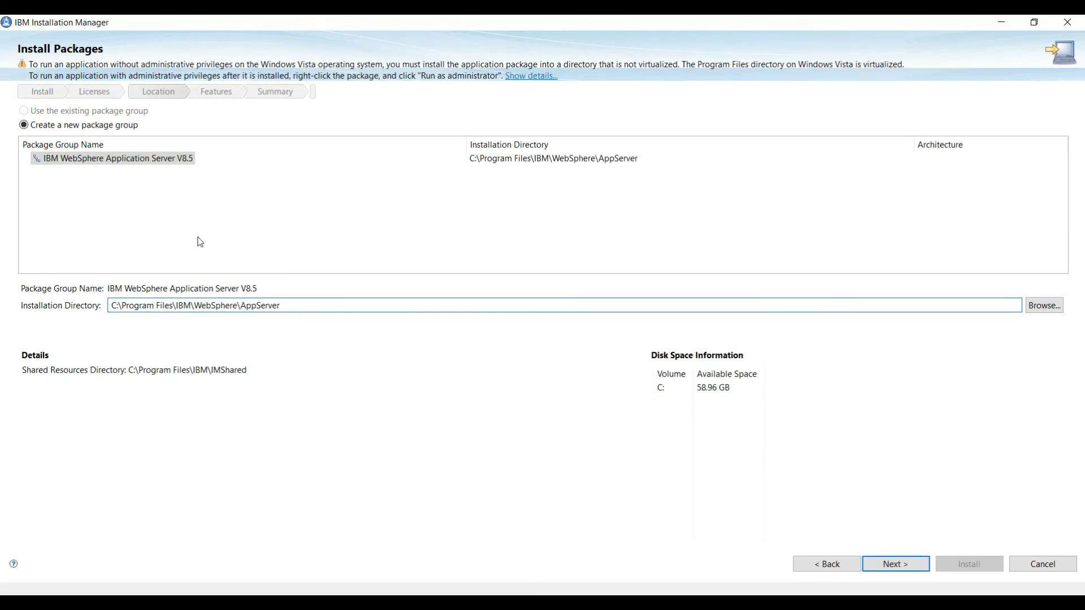
pyautogui.moveTo(246, 248); pyautogui.dragTo(89, 244)
pyautogui.click(291, 309)
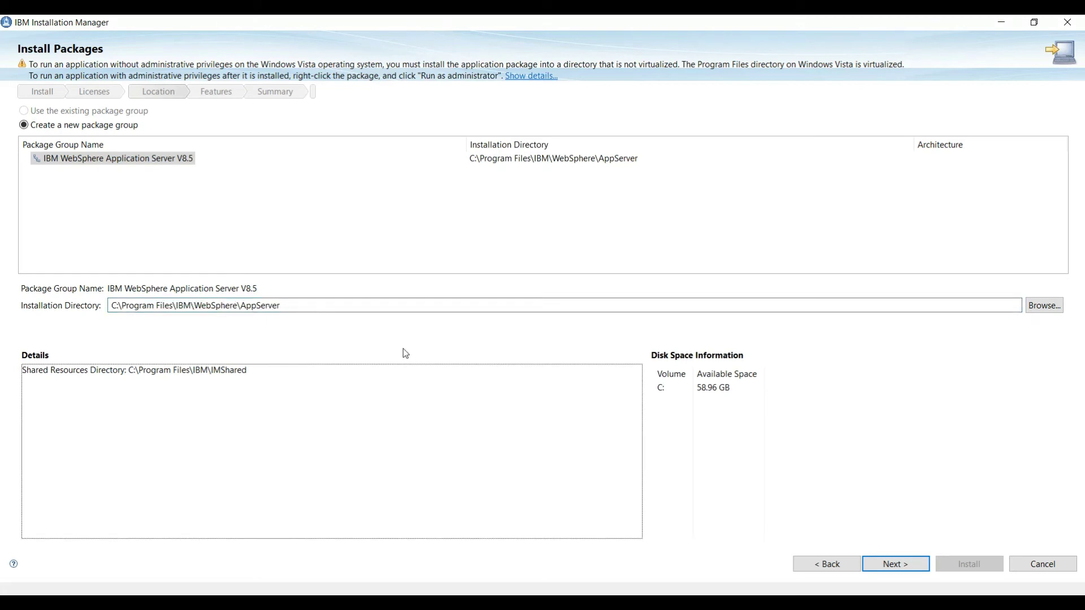
pyautogui.press('Return')
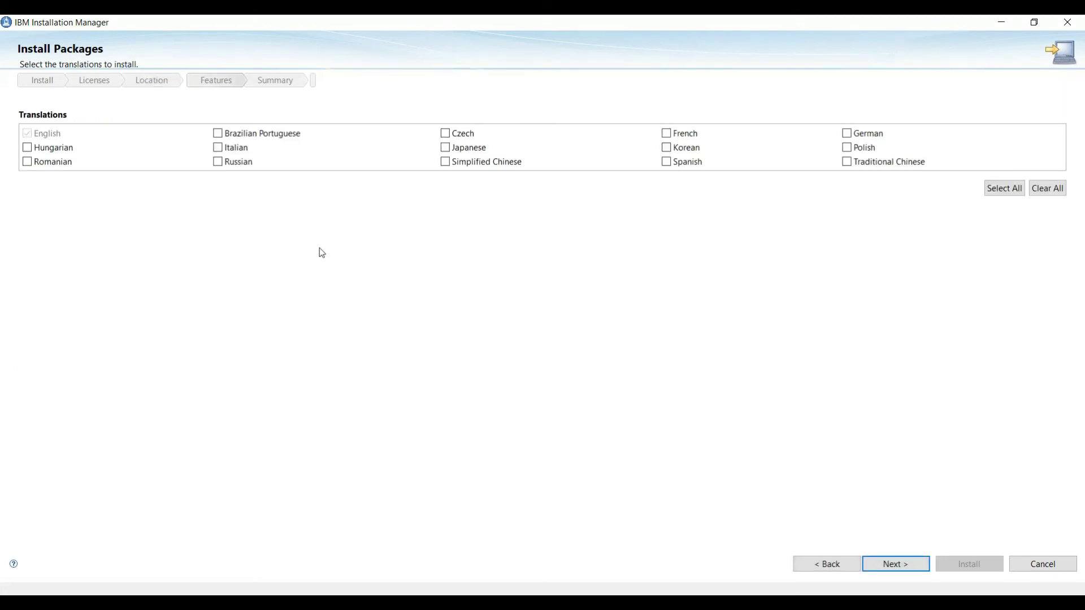
# Keep English as the only translation, accept the default features and start the installation from the summary.
pyautogui.press('Return')
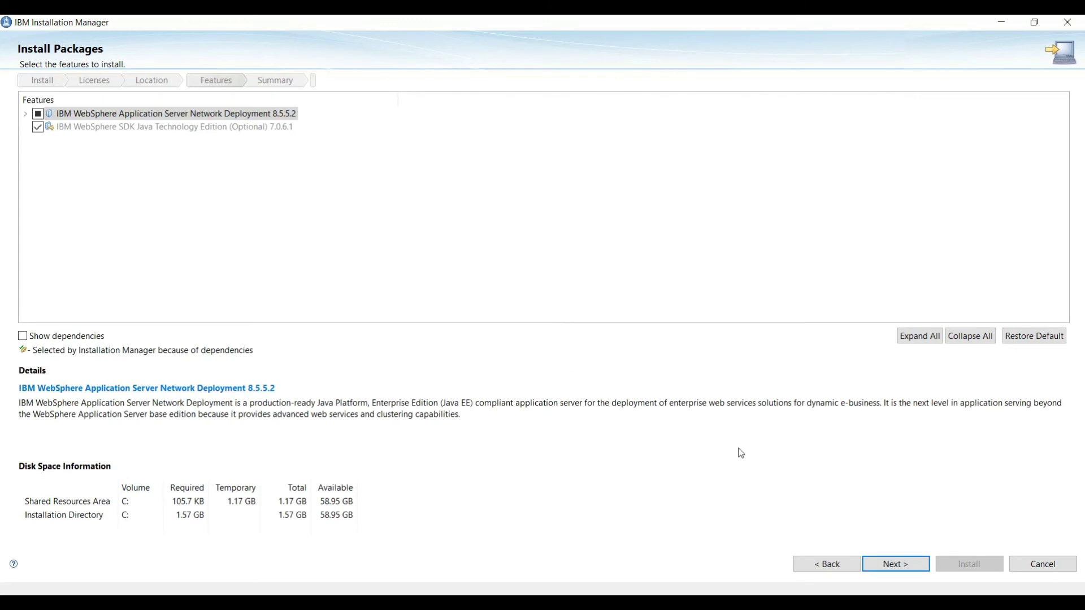
pyautogui.press('Return')
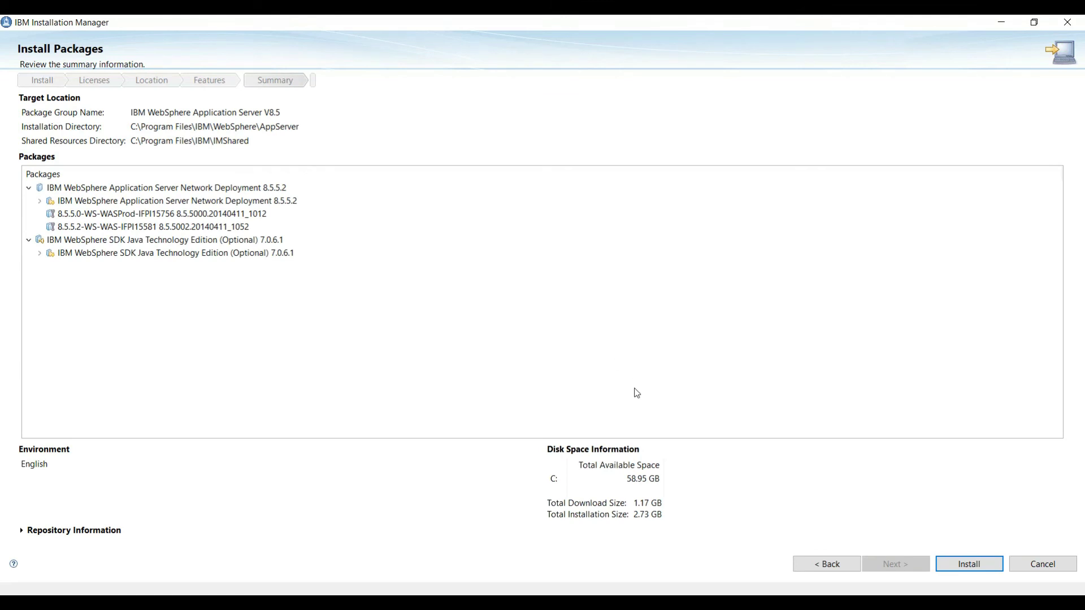
pyautogui.press('Return')
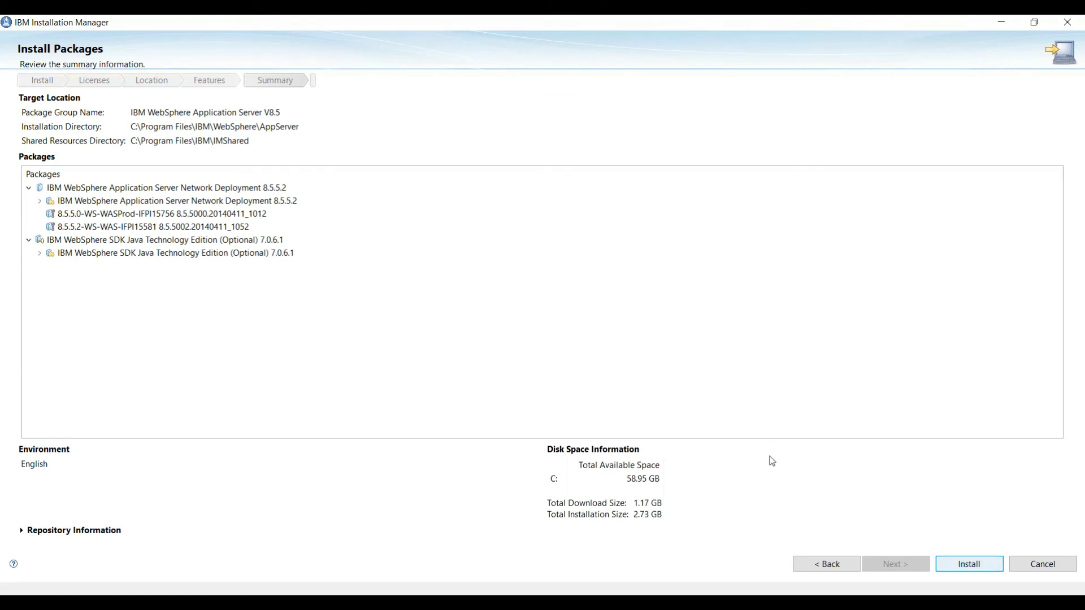